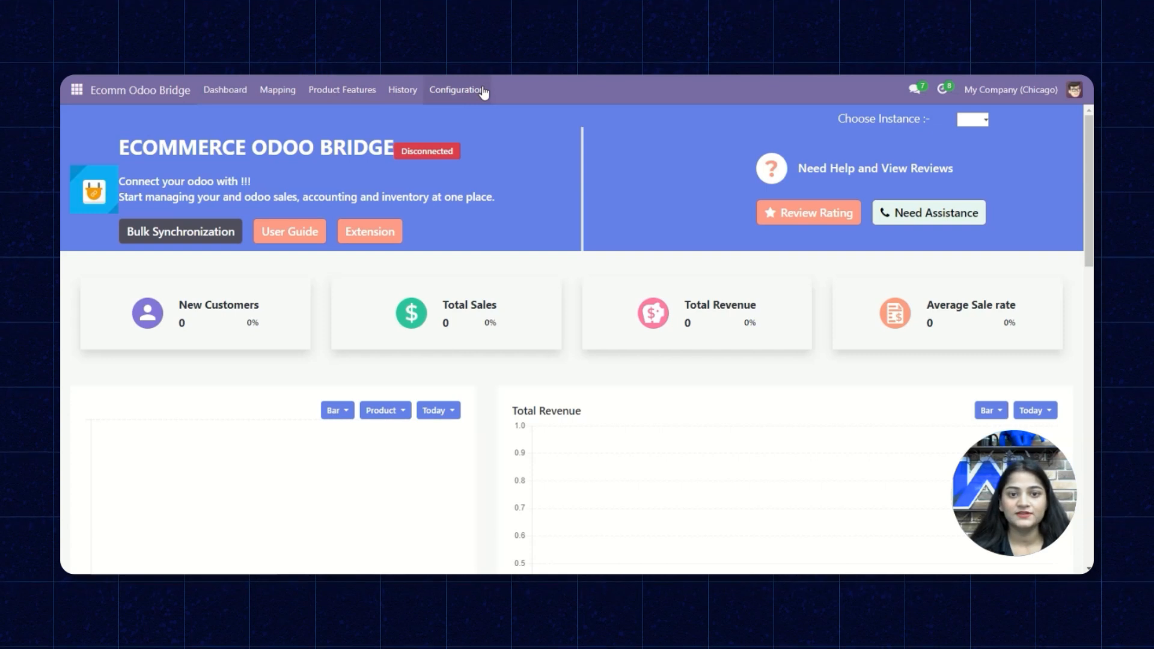
# Start a new connector connection with the pasted store base URL and Prestashop as the ecommerce platform
pyautogui.click(470, 116)
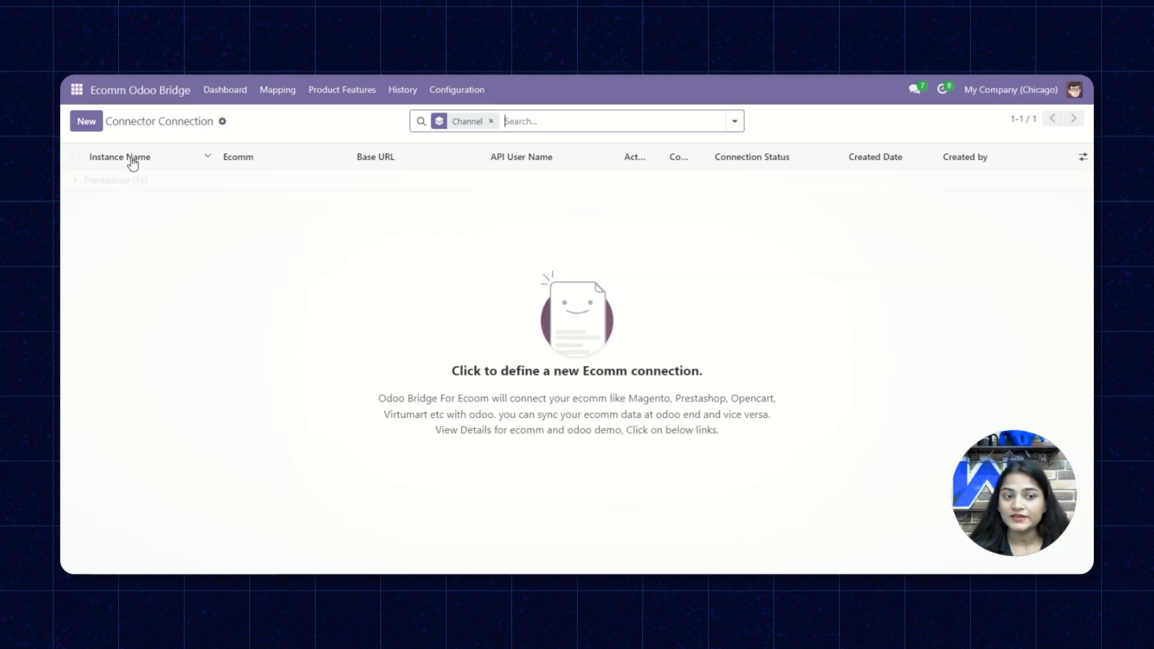
pyautogui.click(94, 127)
pyautogui.click(292, 258)
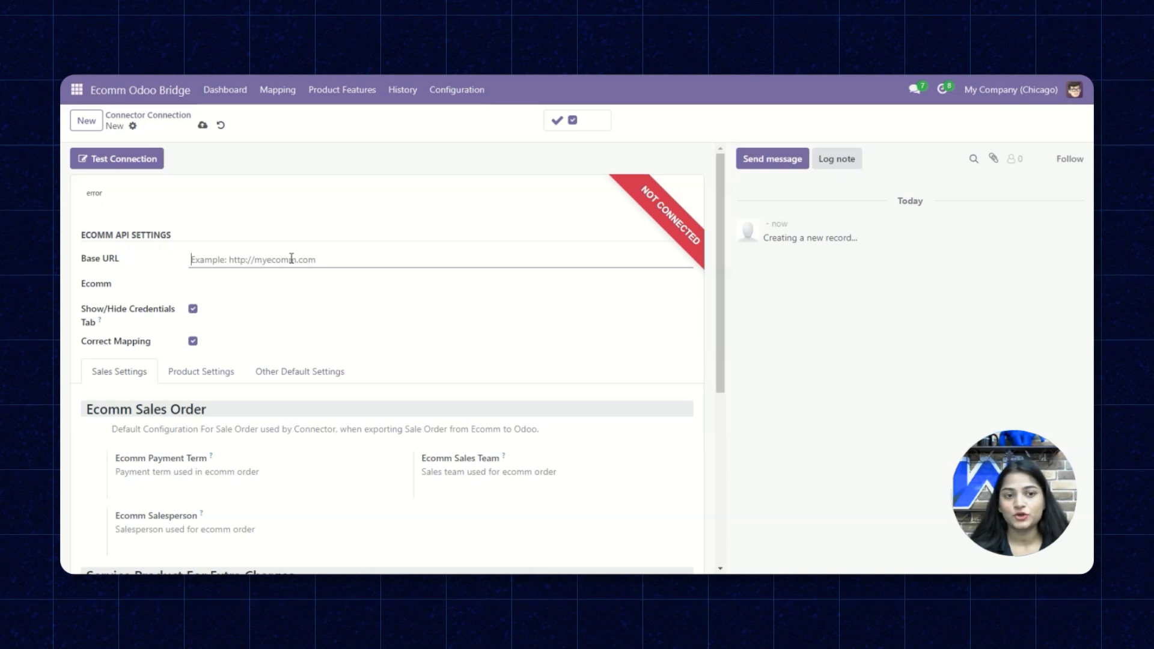
pyautogui.hotkey('ctrl', 'v')
pyautogui.click(268, 283)
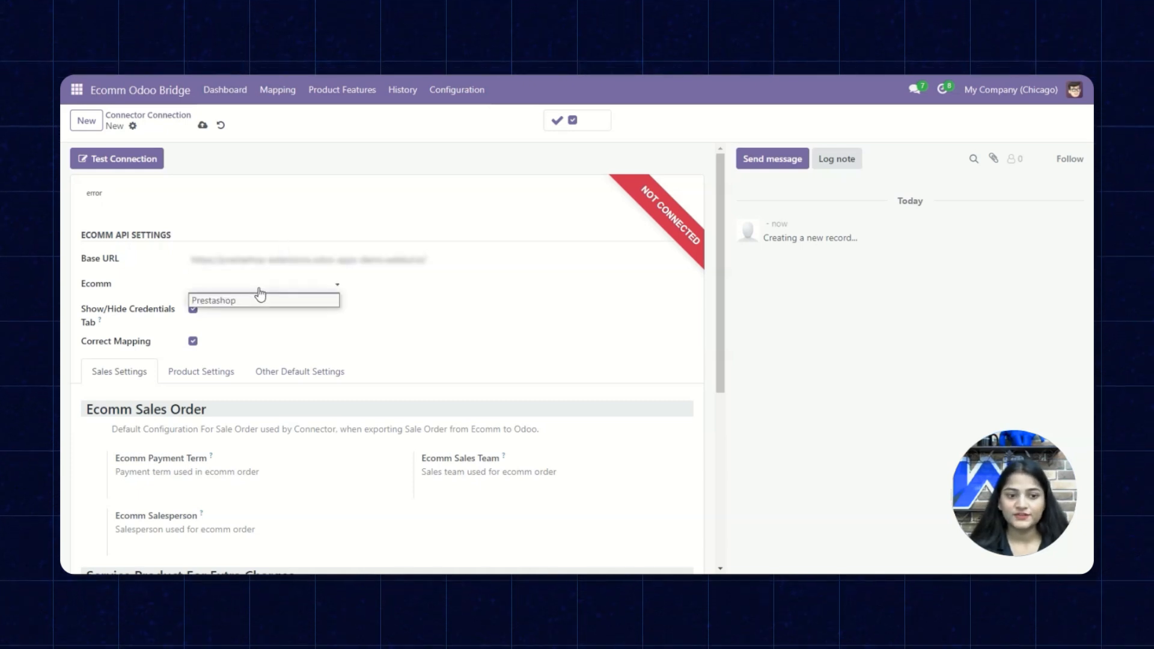
pyautogui.click(259, 297)
pyautogui.click(234, 298)
# Paste the PrestaShop API URL and API key, then save connection 005
pyautogui.click(123, 370)
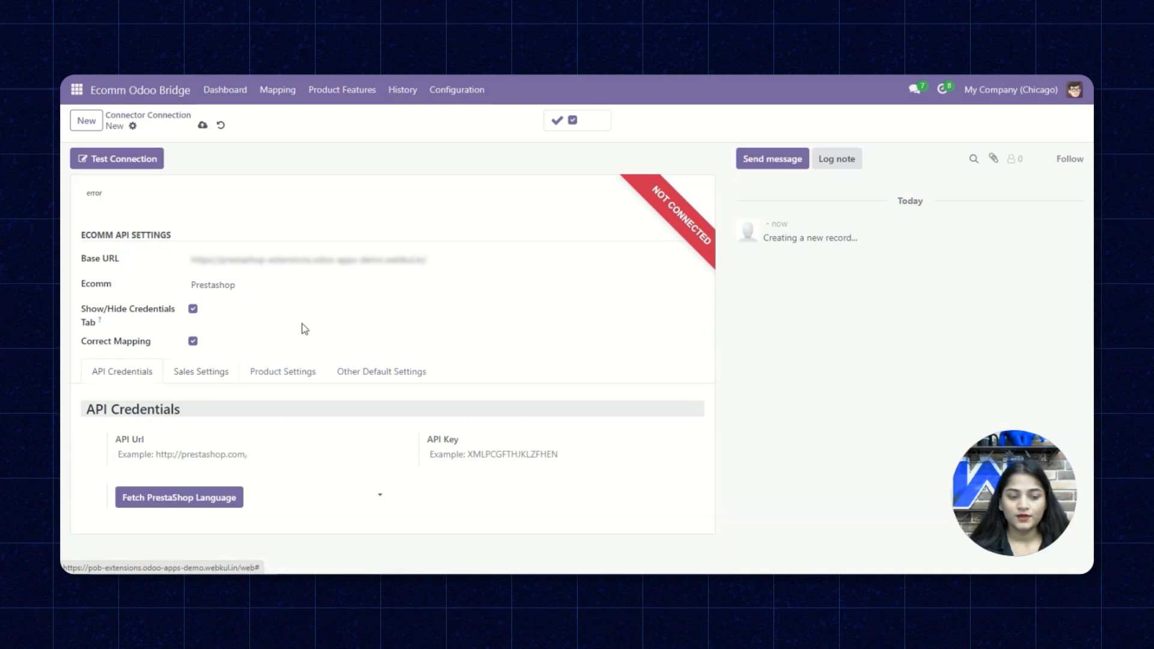
pyautogui.hotkey('ctrl', 'v')
pyautogui.click(433, 455)
pyautogui.hotkey('ctrl', 'v')
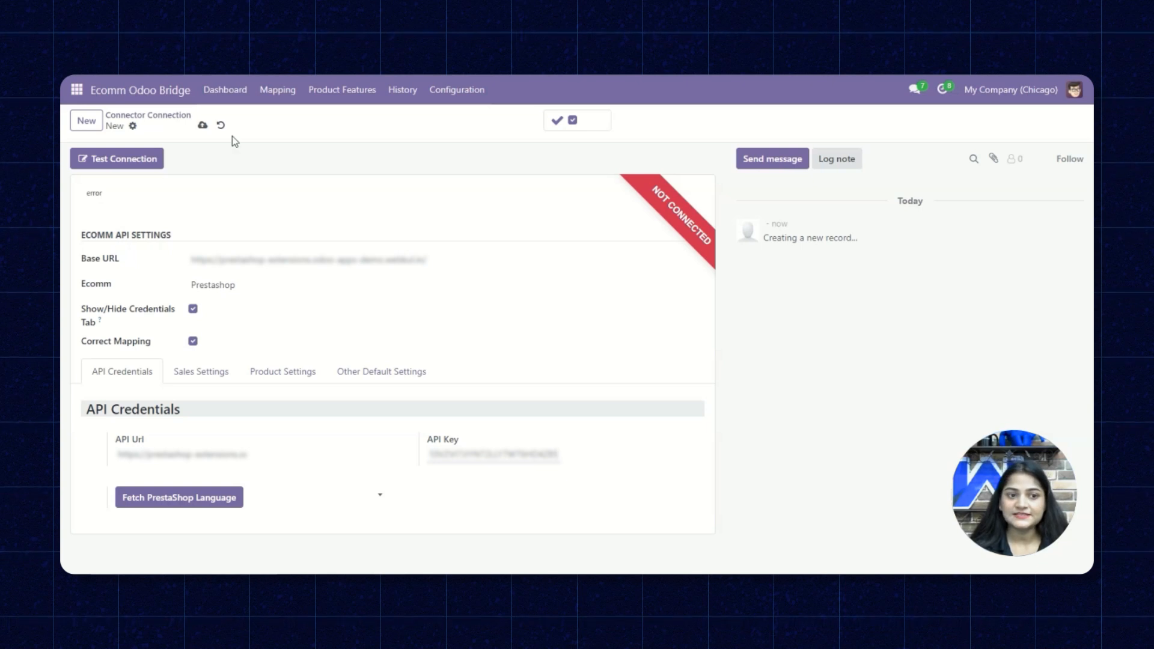
pyautogui.click(203, 124)
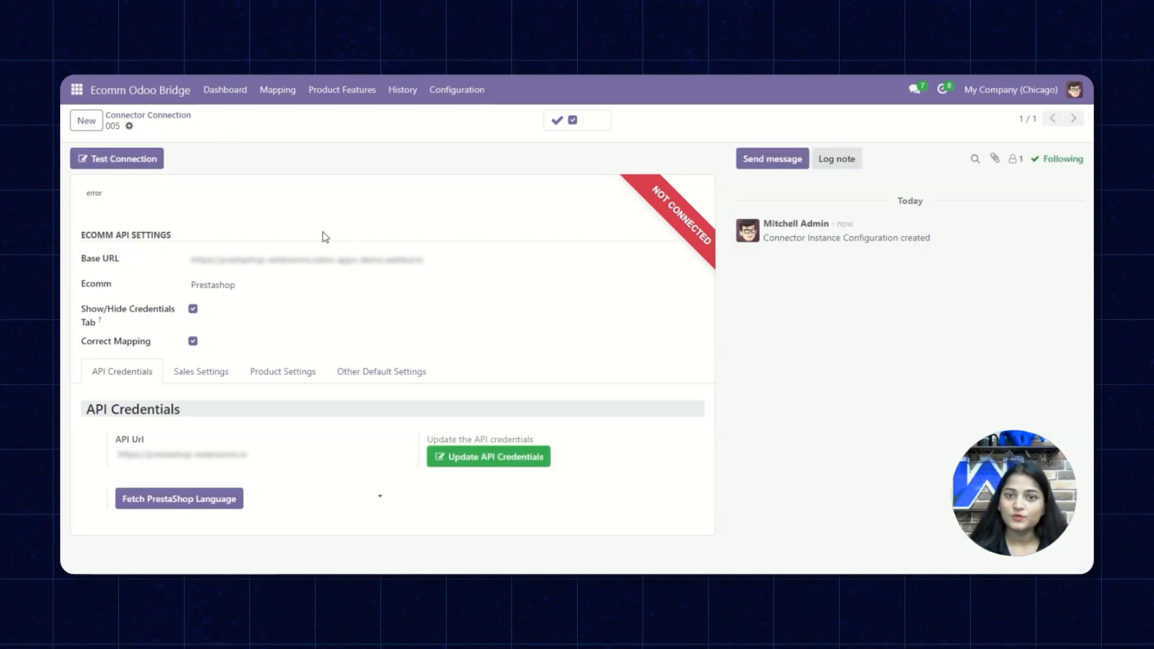
# Test connection 005 so it reports Connected successfully, then dismiss the message
pyautogui.click(131, 160)
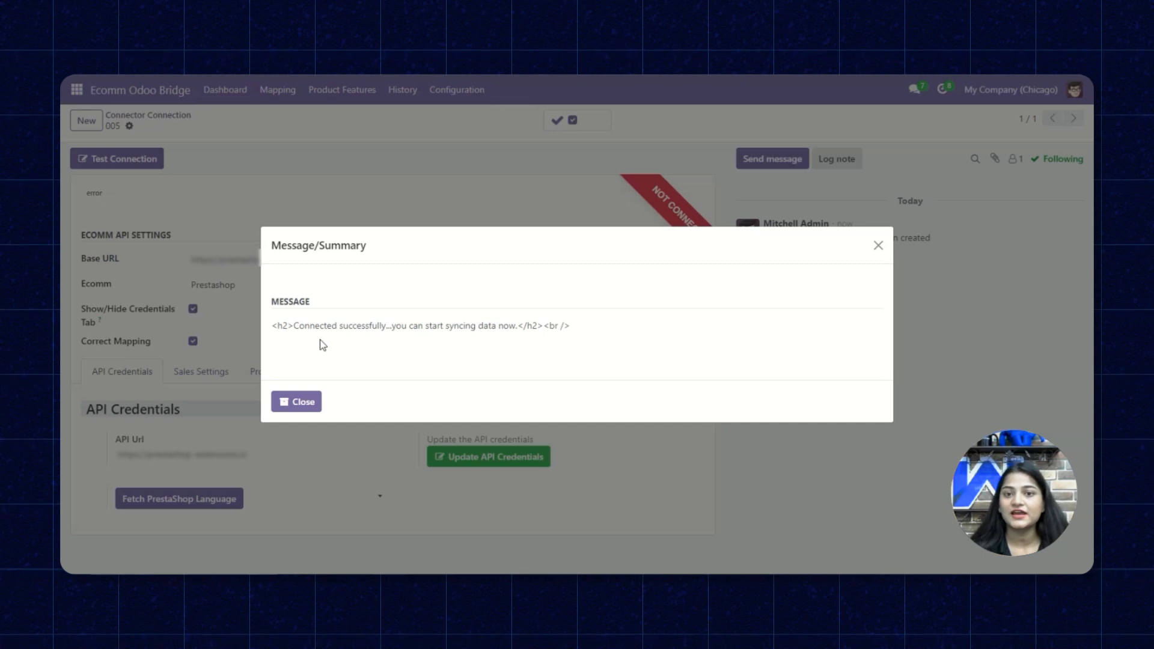
pyautogui.click(291, 403)
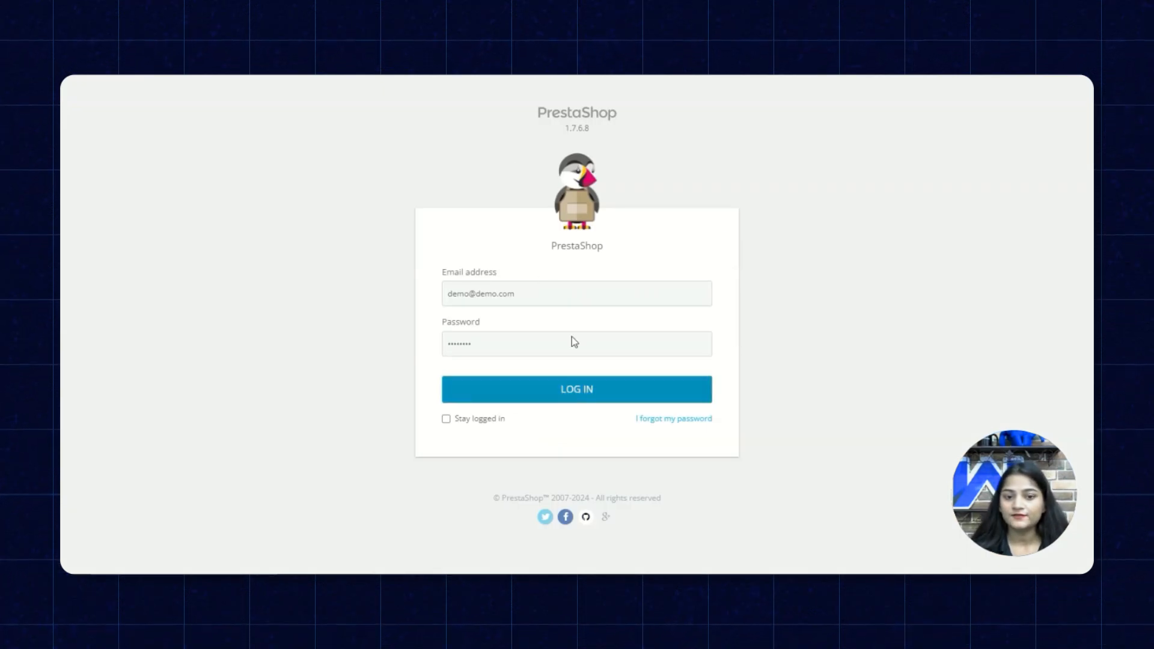
# Log into the PrestaShop back office and go to Odoo Mapping > Odoo Configuration
pyautogui.click(515, 388)
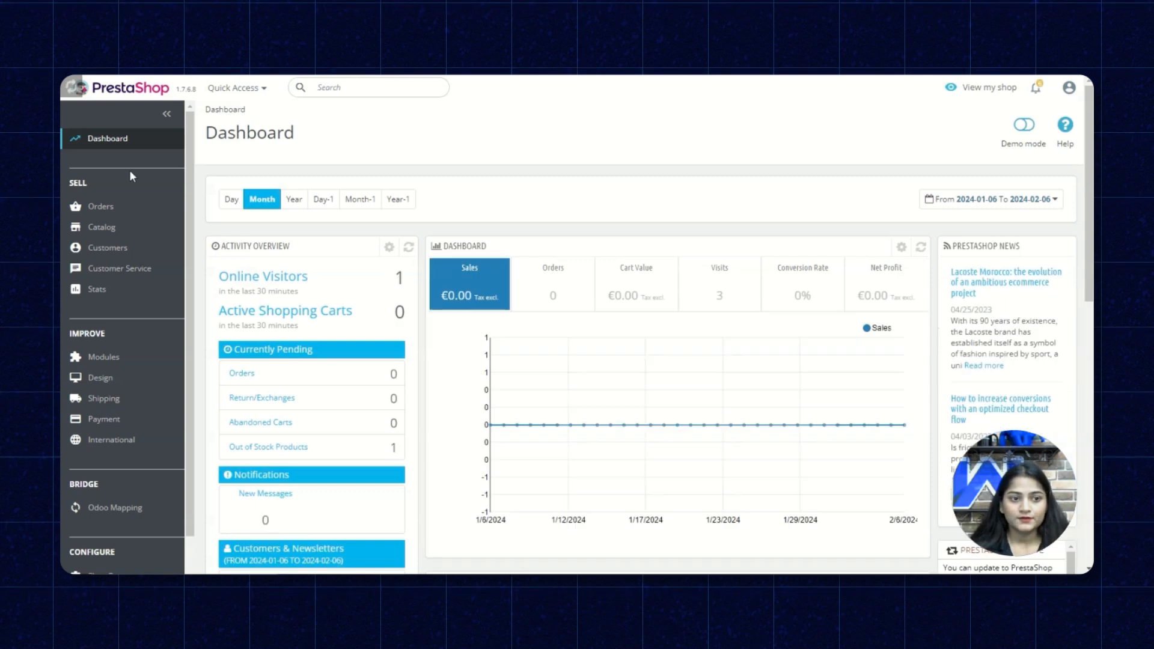
pyautogui.scroll(-1, 132, 175)
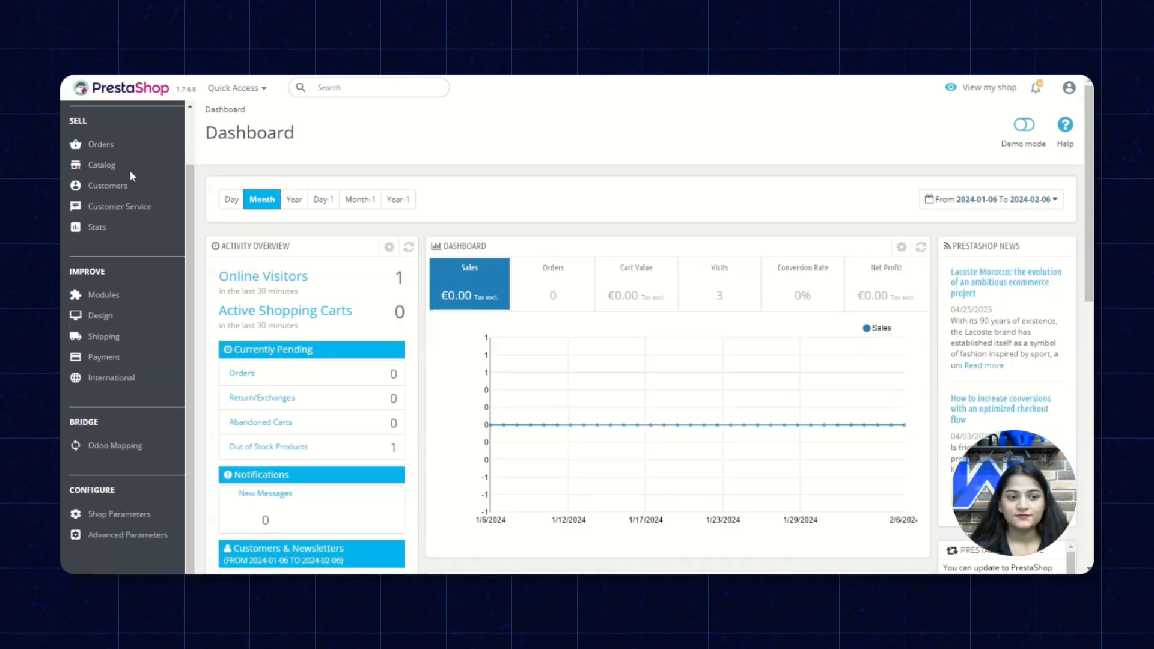
pyautogui.moveTo(122, 456)
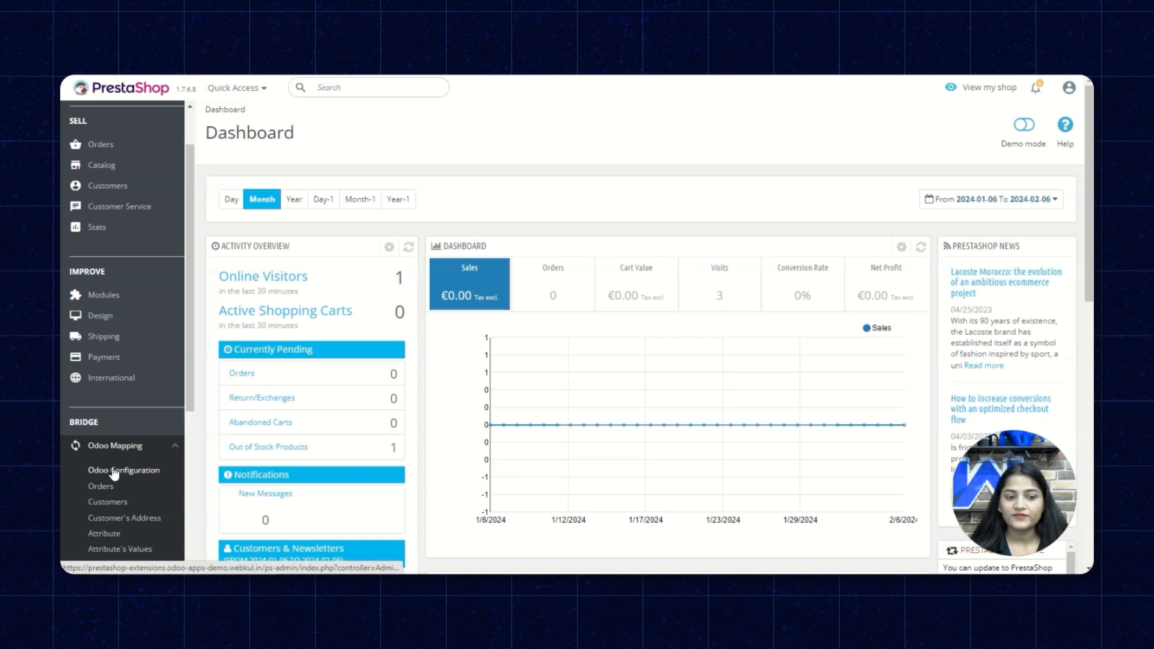
pyautogui.click(114, 471)
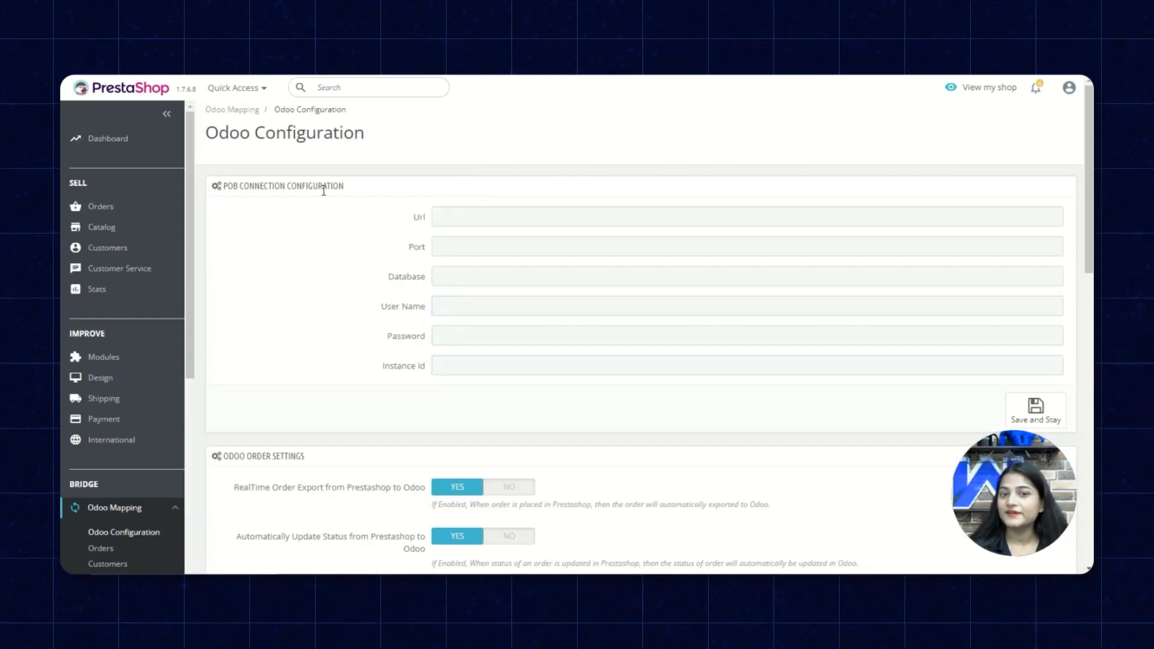
# Fill the POB connection with the Odoo URL, port 443, database demo, user credentials and instance ID 2
pyautogui.click(456, 216)
pyautogui.hotkey('ctrl', 'v')
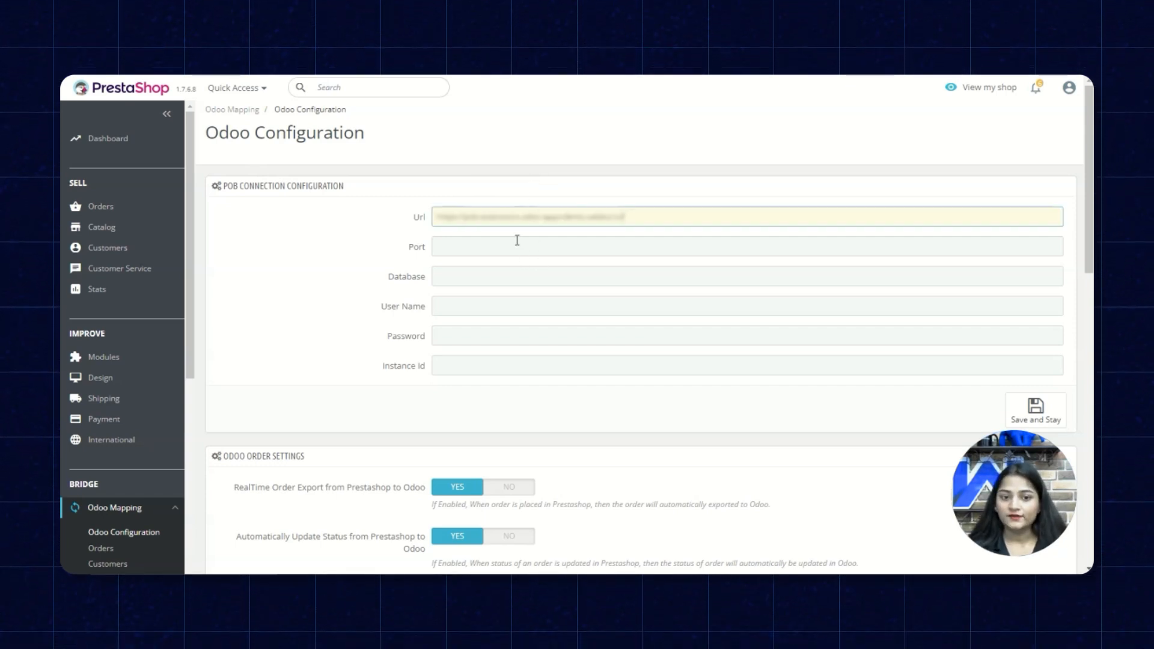
pyautogui.click(497, 285)
pyautogui.write('demo')
pyautogui.click(490, 304)
pyautogui.write('admin')
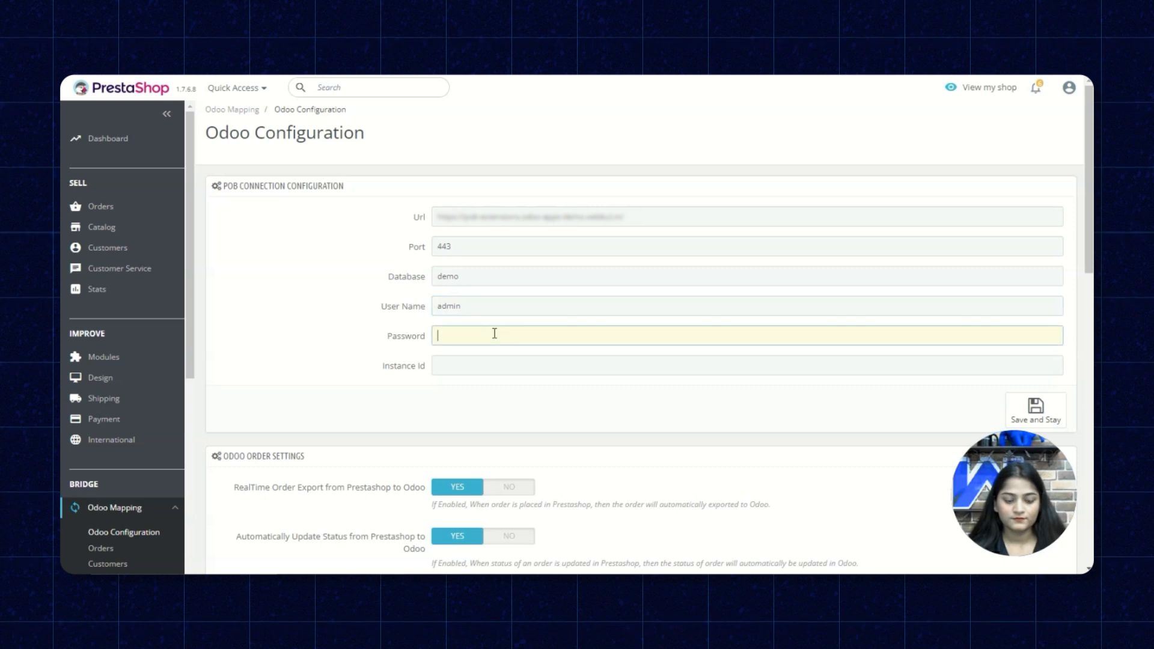
pyautogui.click(493, 333)
pyautogui.write('admin')
pyautogui.click(489, 362)
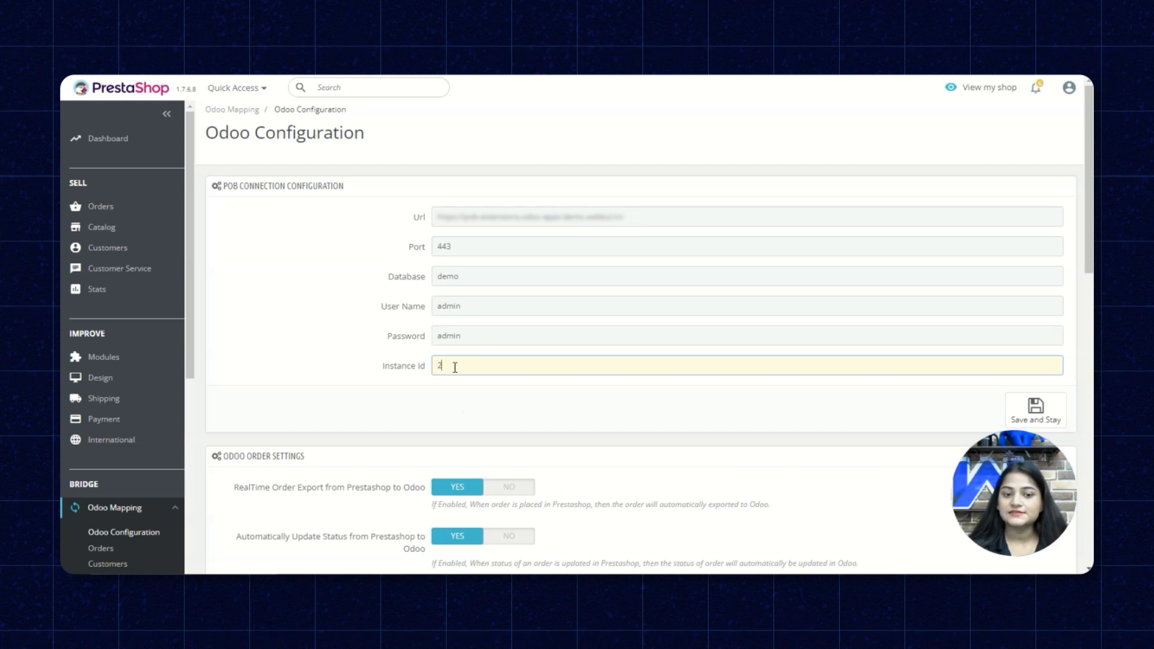
pyautogui.scroll(-3, 758, 392)
pyautogui.scroll(3, 758, 390)
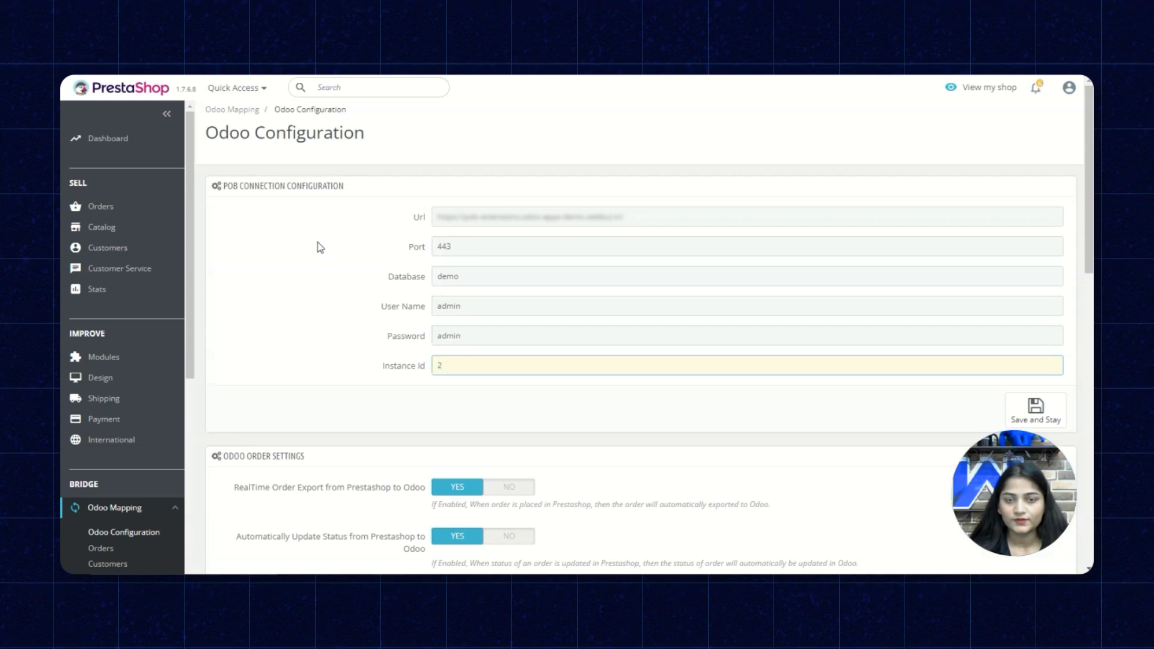
pyautogui.scroll(-3, 319, 246)
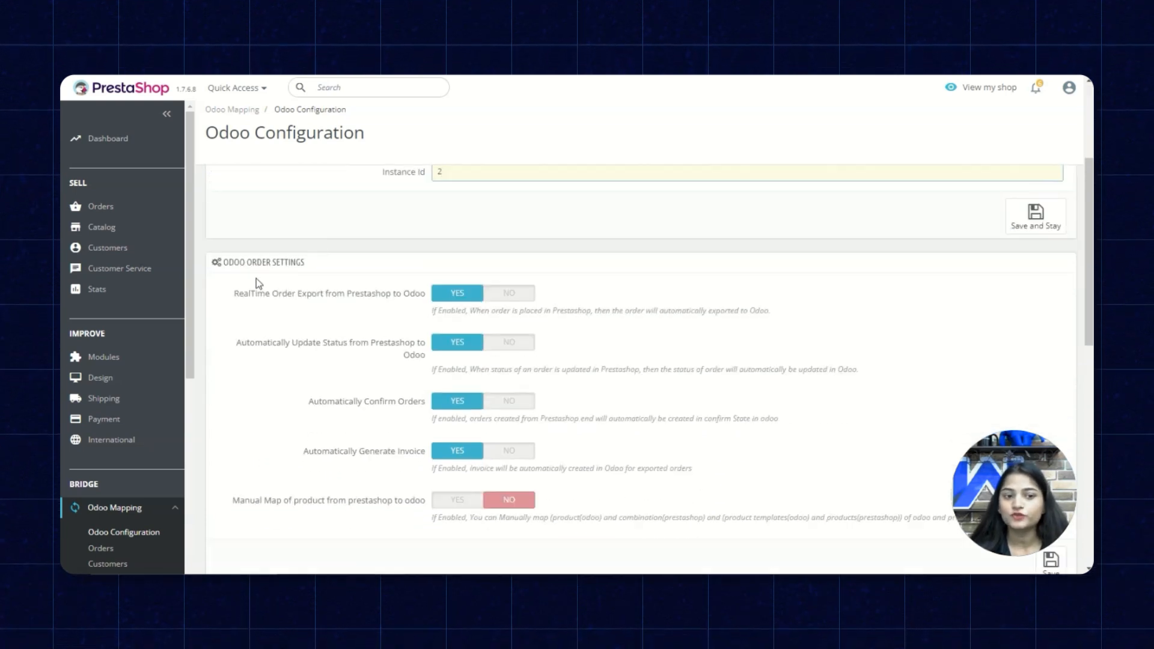
pyautogui.scroll(-2, 315, 270)
pyautogui.scroll(2, 316, 270)
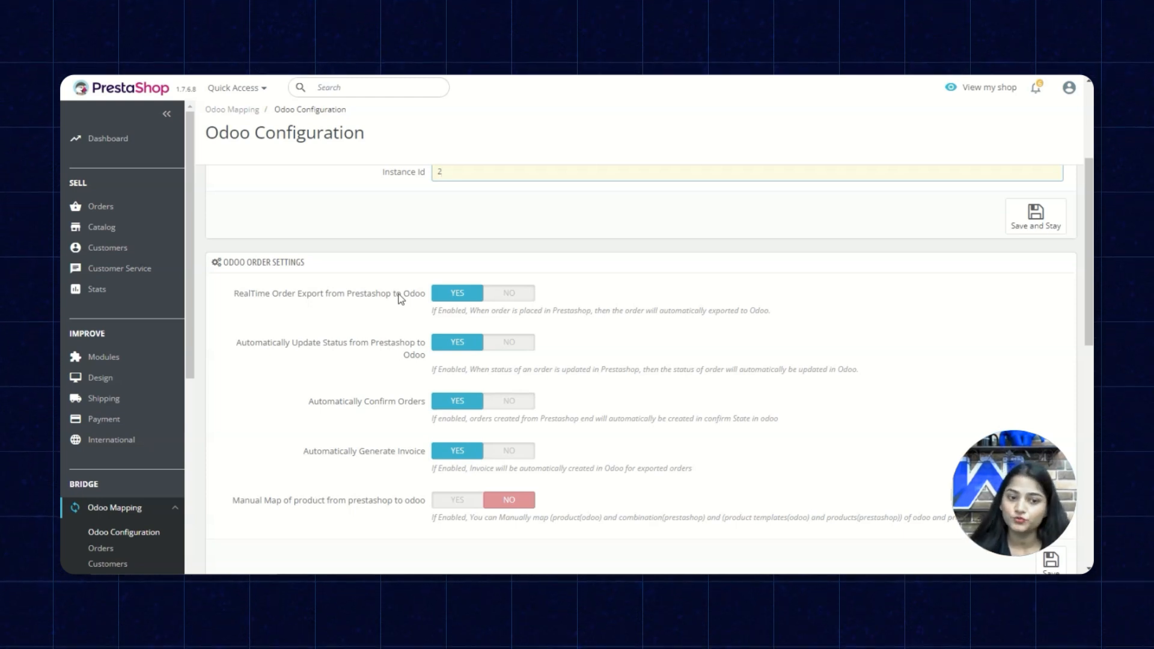
pyautogui.scroll(-1, 399, 298)
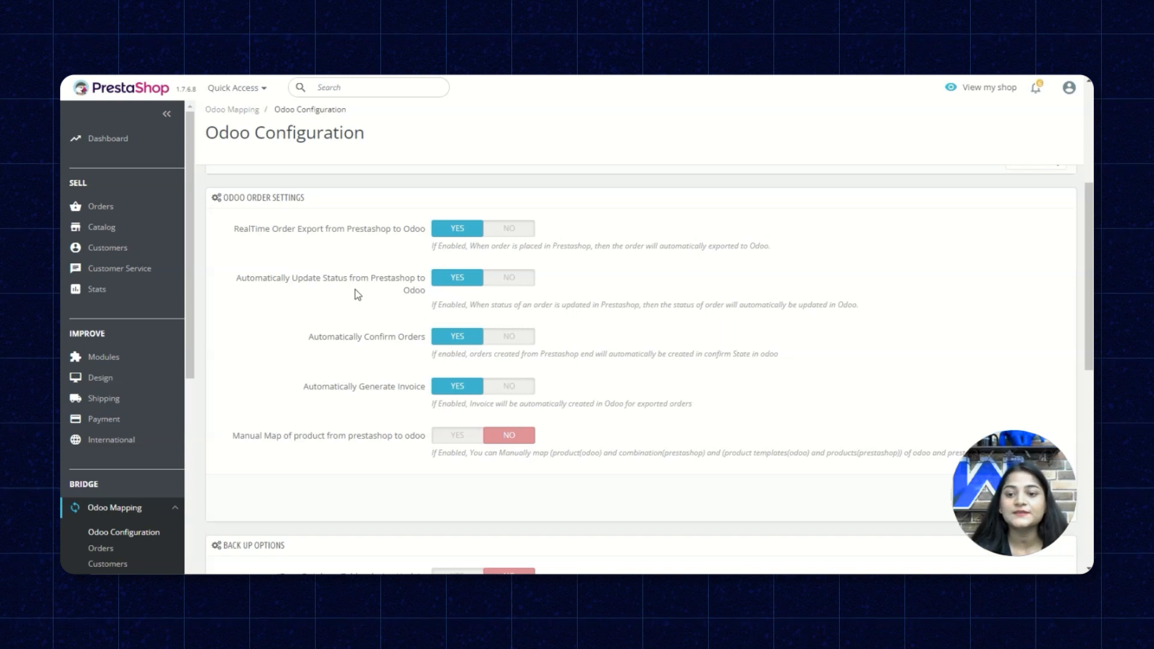
pyautogui.scroll(-1, 357, 294)
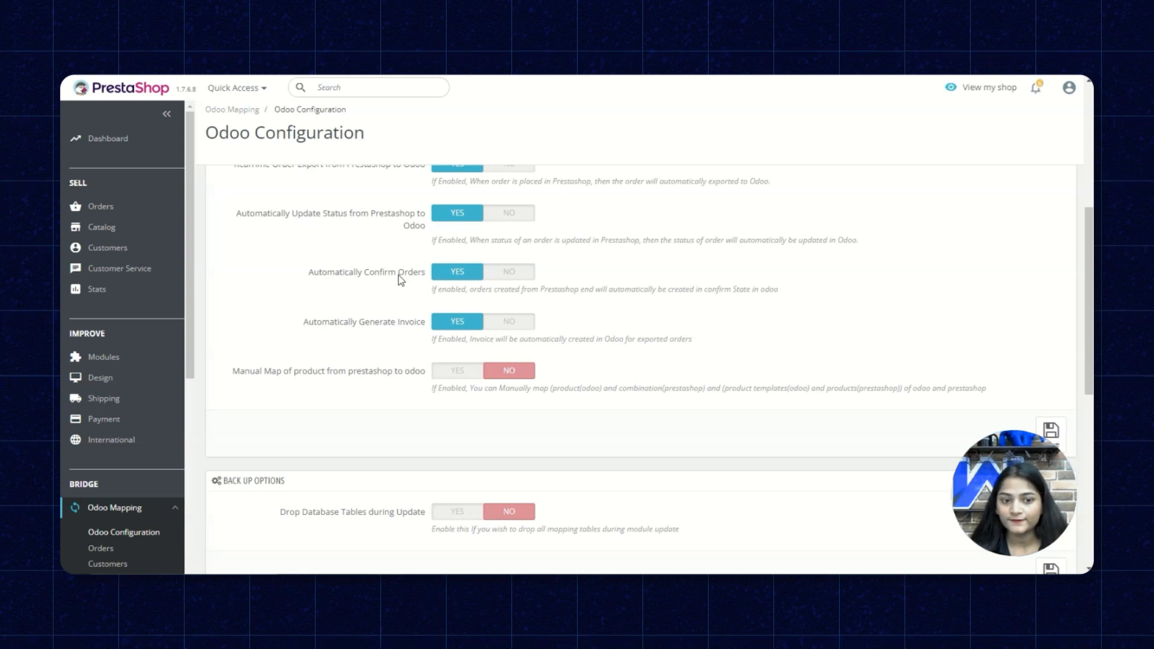
pyautogui.scroll(-1, 379, 268)
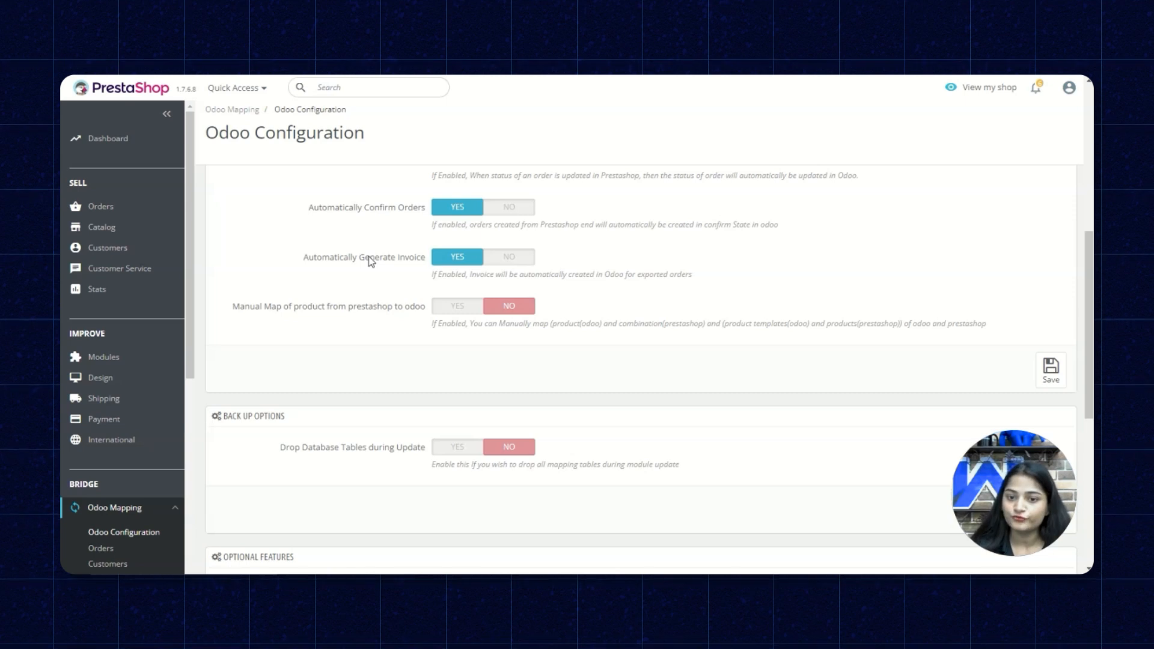
pyautogui.scroll(-1, 342, 288)
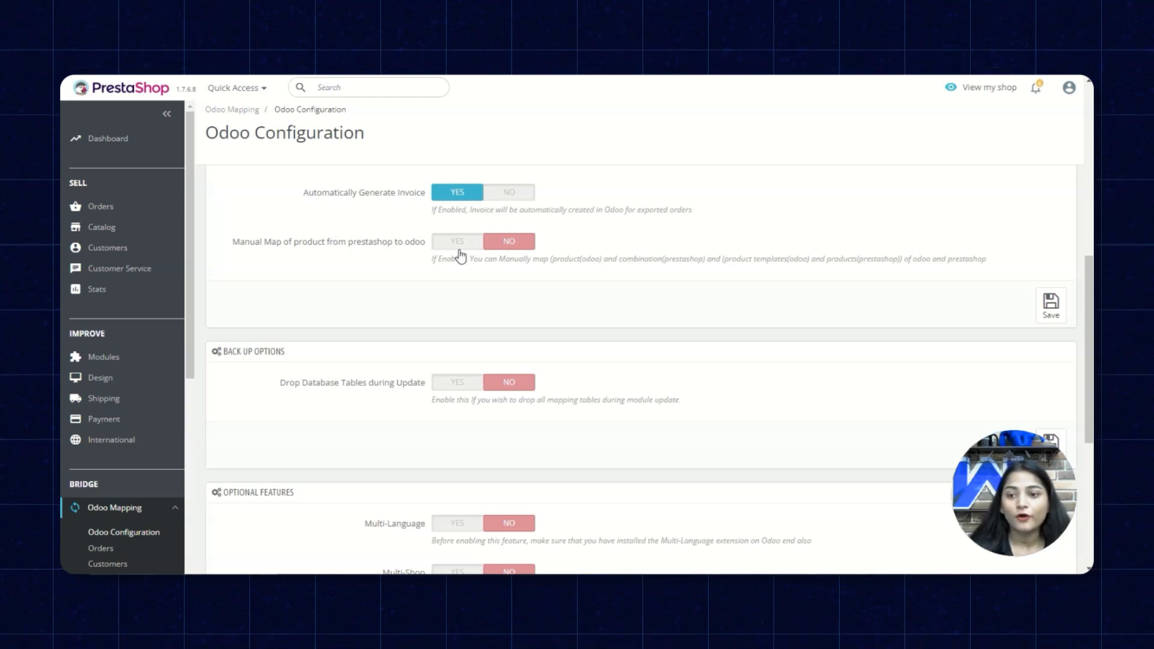
pyautogui.scroll(-2, 458, 255)
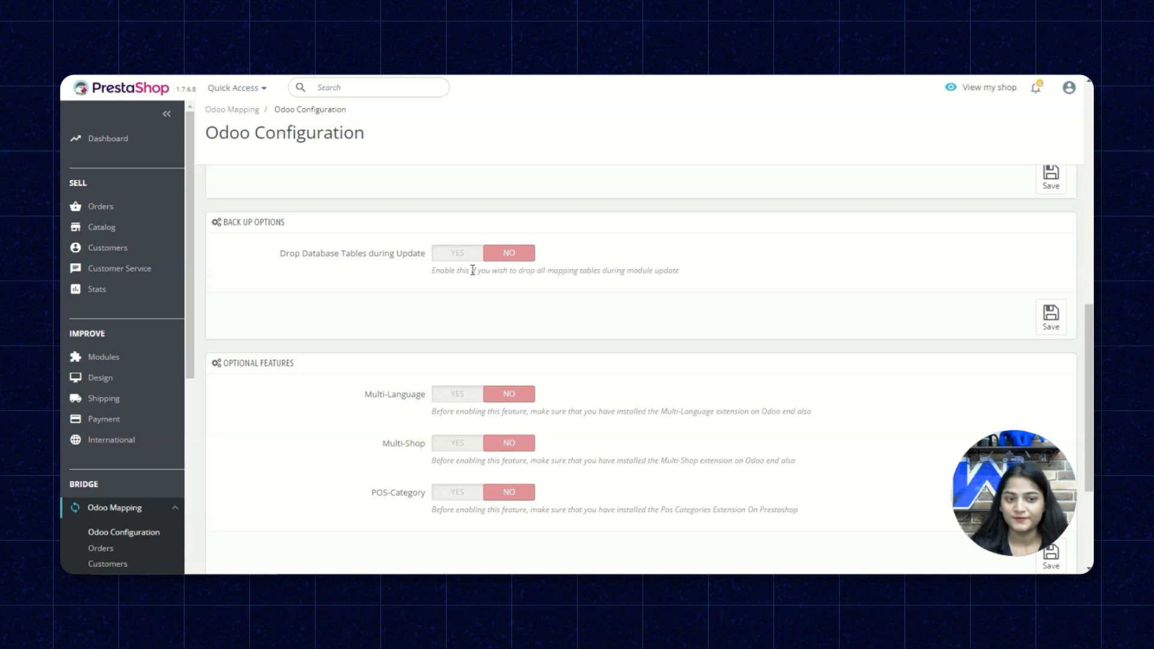
pyautogui.scroll(-2, 366, 242)
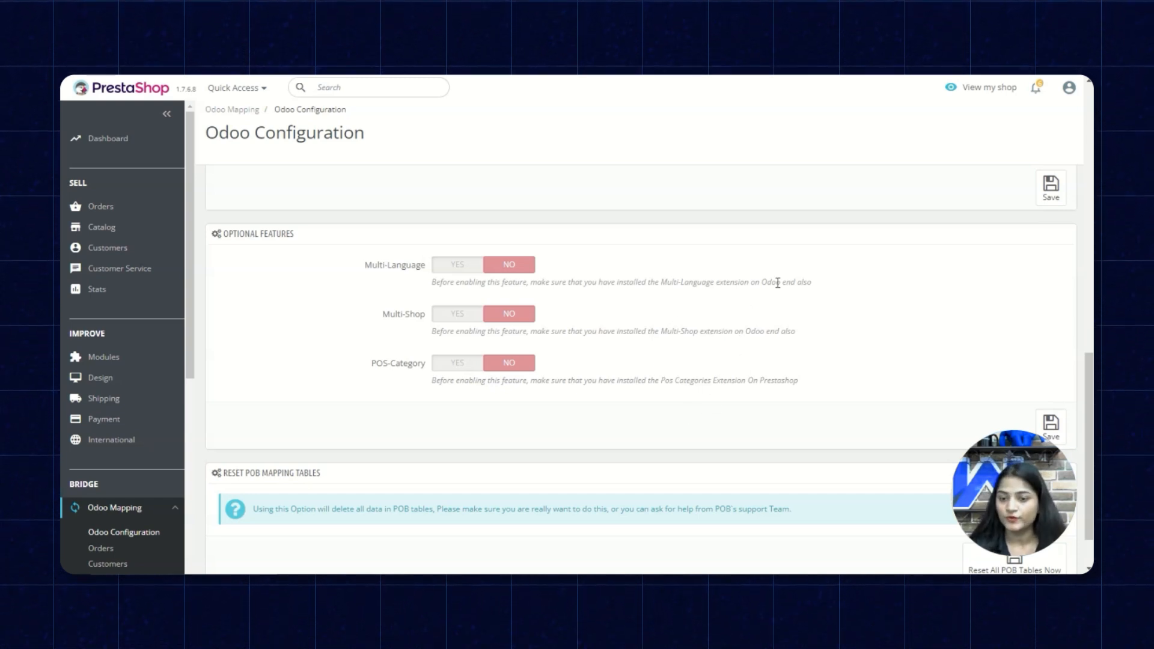
pyautogui.scroll(-1, 603, 327)
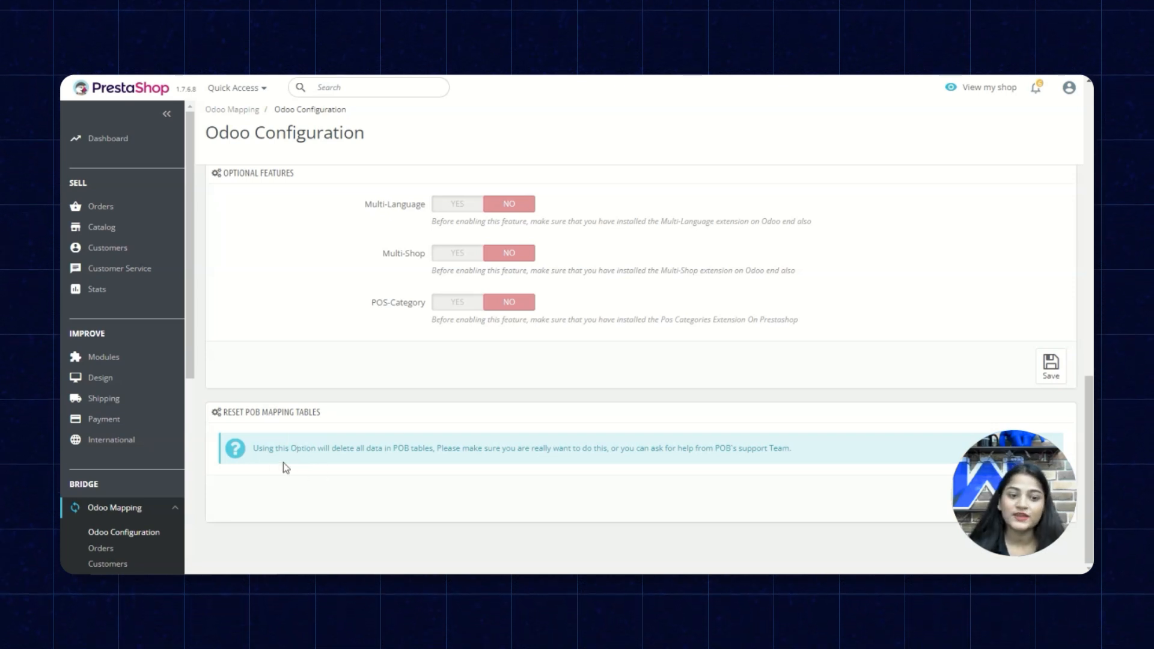
pyautogui.scroll(3, 545, 419)
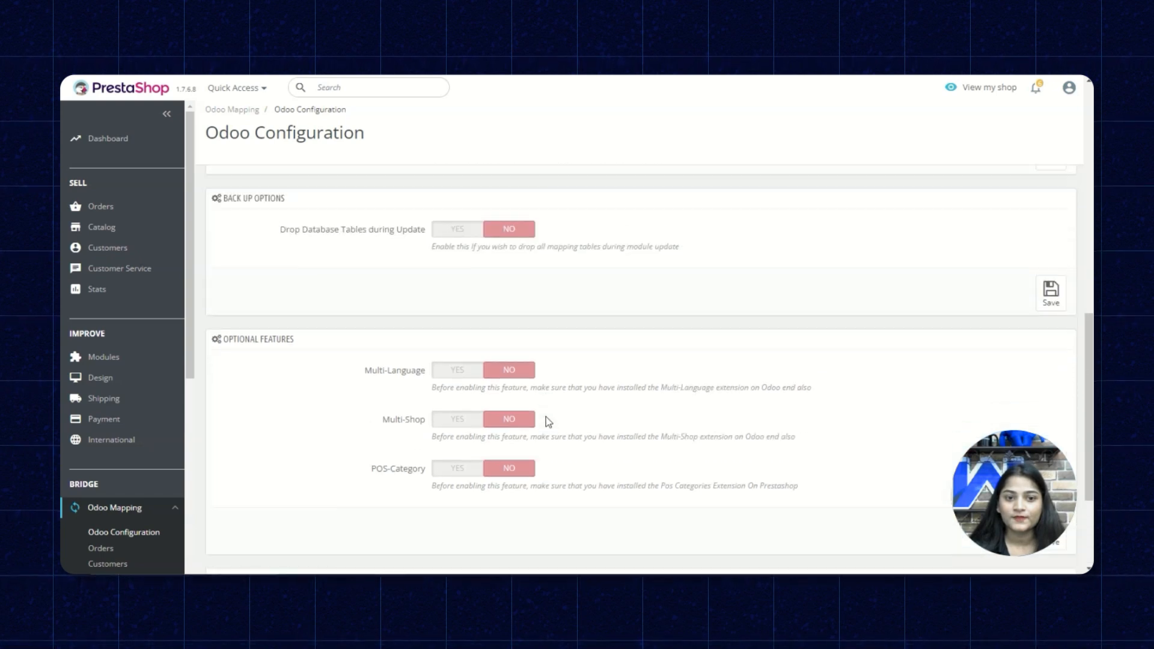
pyautogui.scroll(3, 548, 421)
pyautogui.scroll(8, 548, 422)
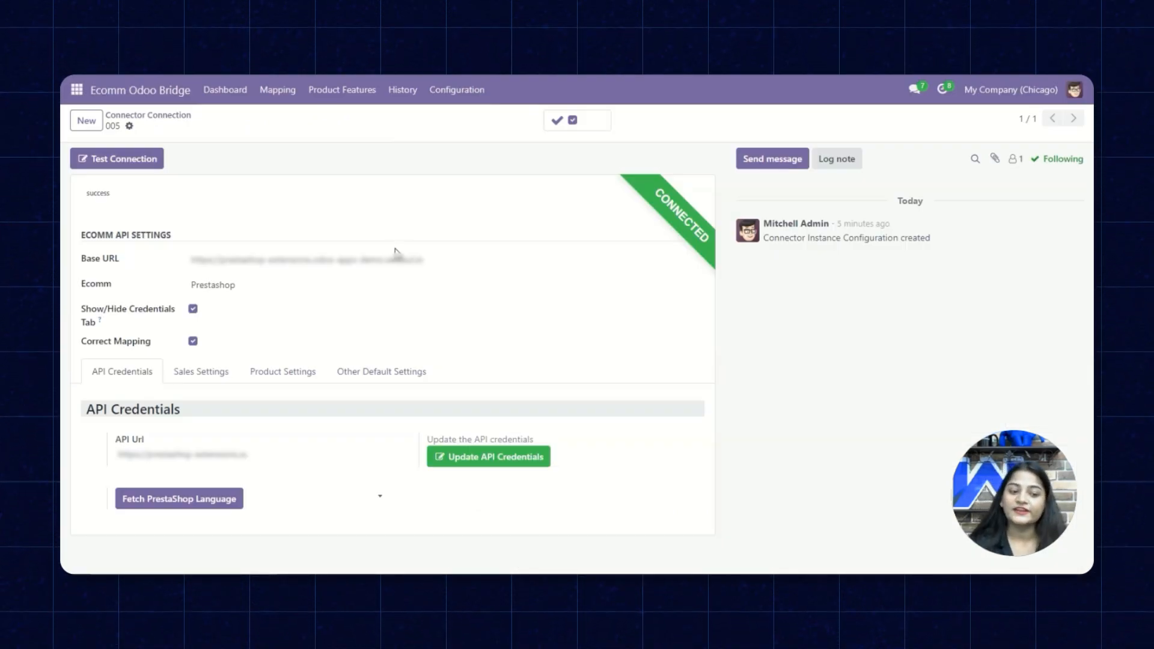
# Review connection 005's Sales Settings, including the checked Notify Customer and Avoid Customer Duplicity options
pyautogui.click(203, 373)
pyautogui.scroll(-2, 304, 367)
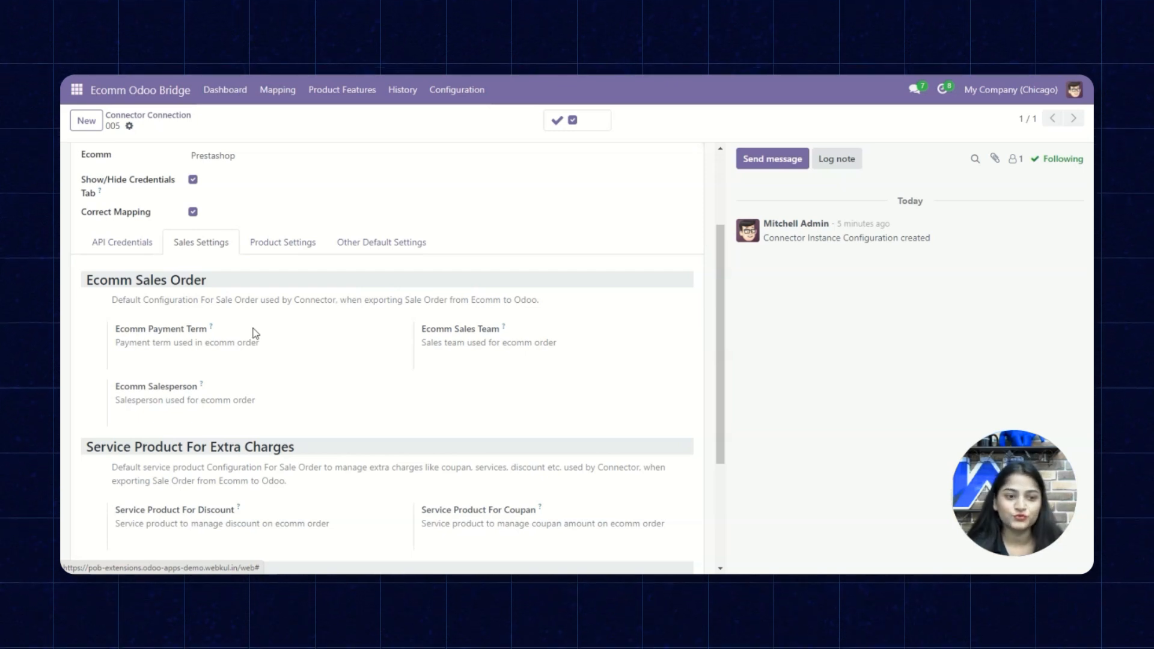
pyautogui.scroll(-2, 227, 268)
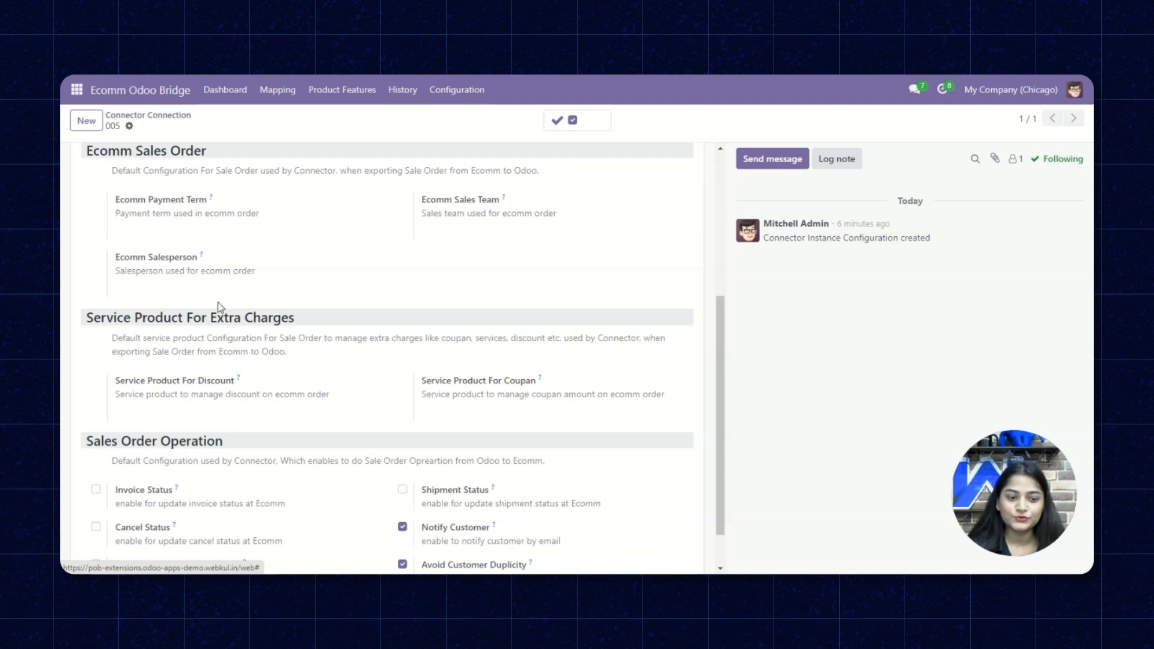
pyautogui.scroll(-1, 224, 309)
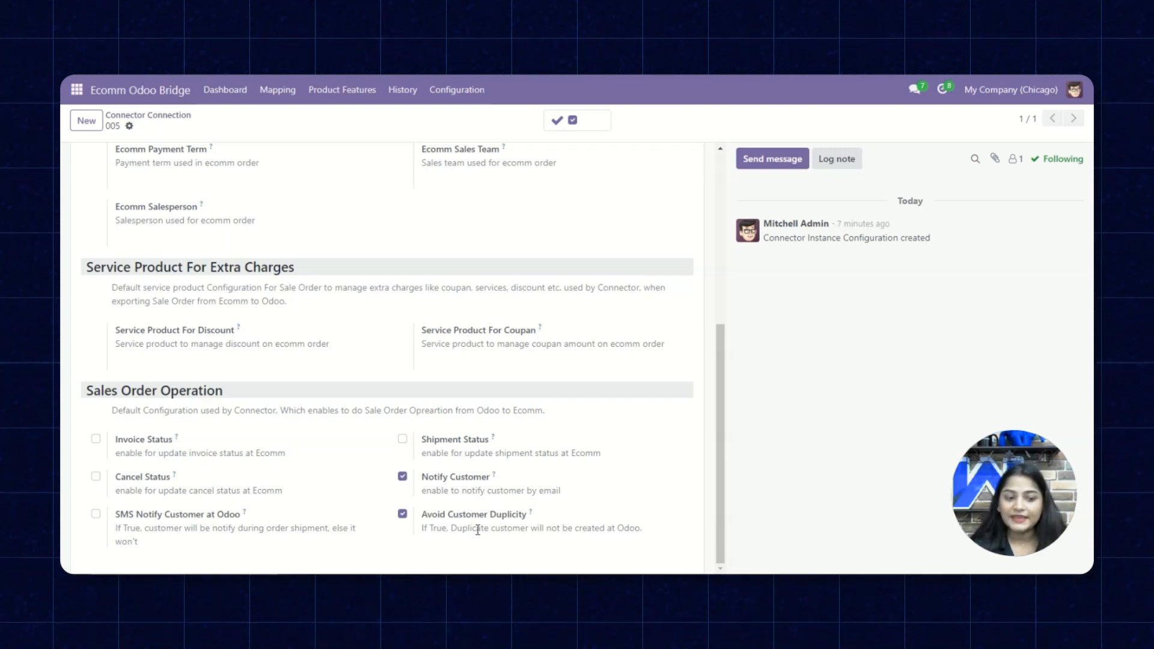
pyautogui.scroll(1, 249, 331)
pyautogui.scroll(5, 246, 326)
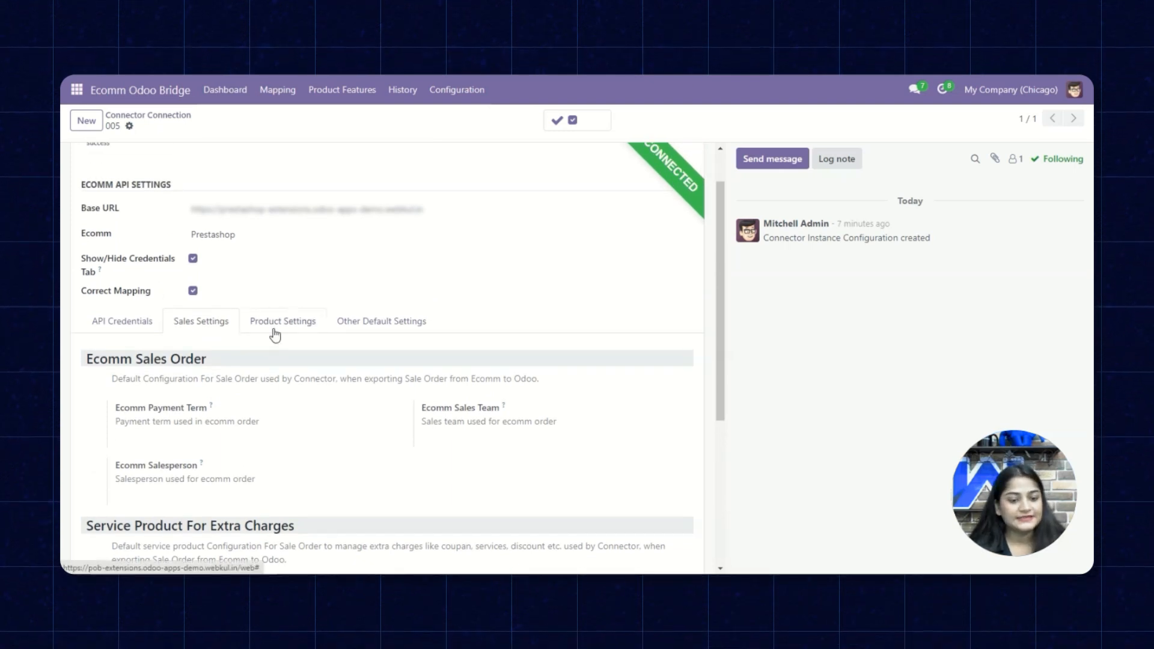
# Keep product defaults at category All and No Tracking, then view the Other Default Settings
pyautogui.click(287, 323)
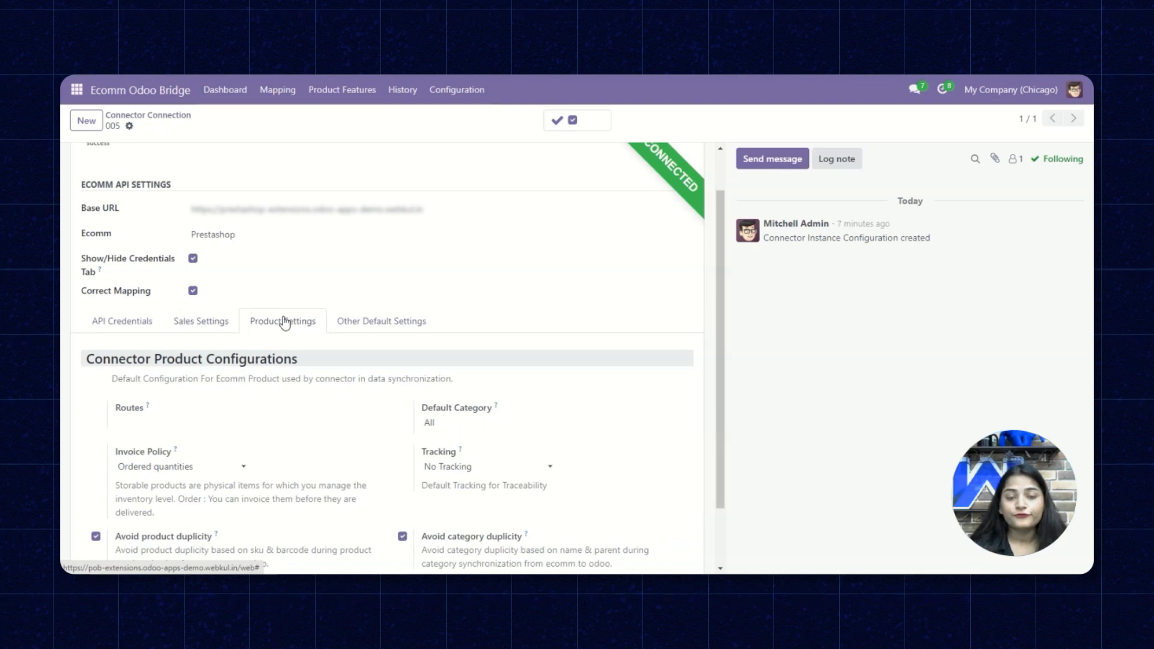
pyautogui.scroll(-1, 113, 344)
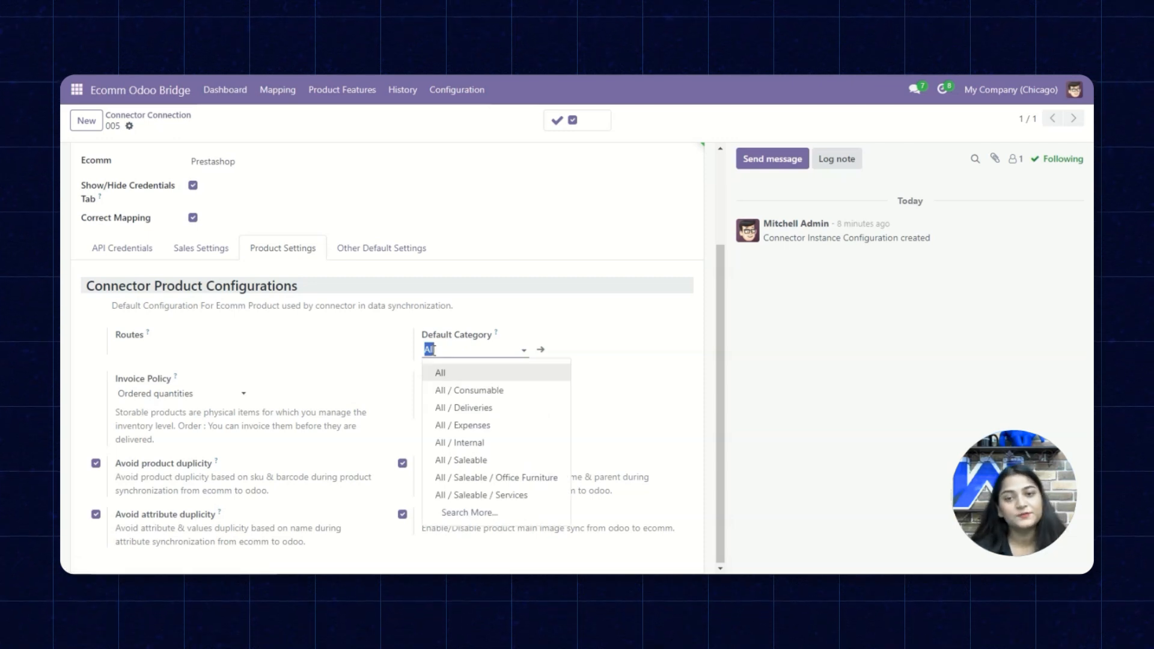
pyautogui.click(181, 420)
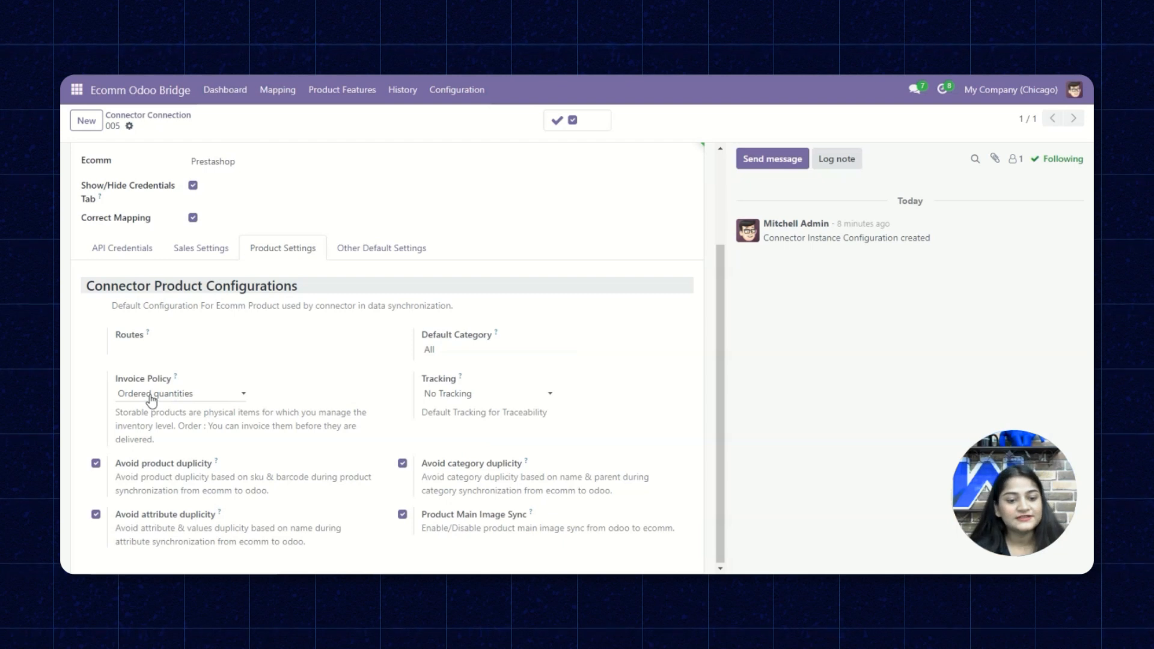
pyautogui.click(459, 394)
pyautogui.click(258, 428)
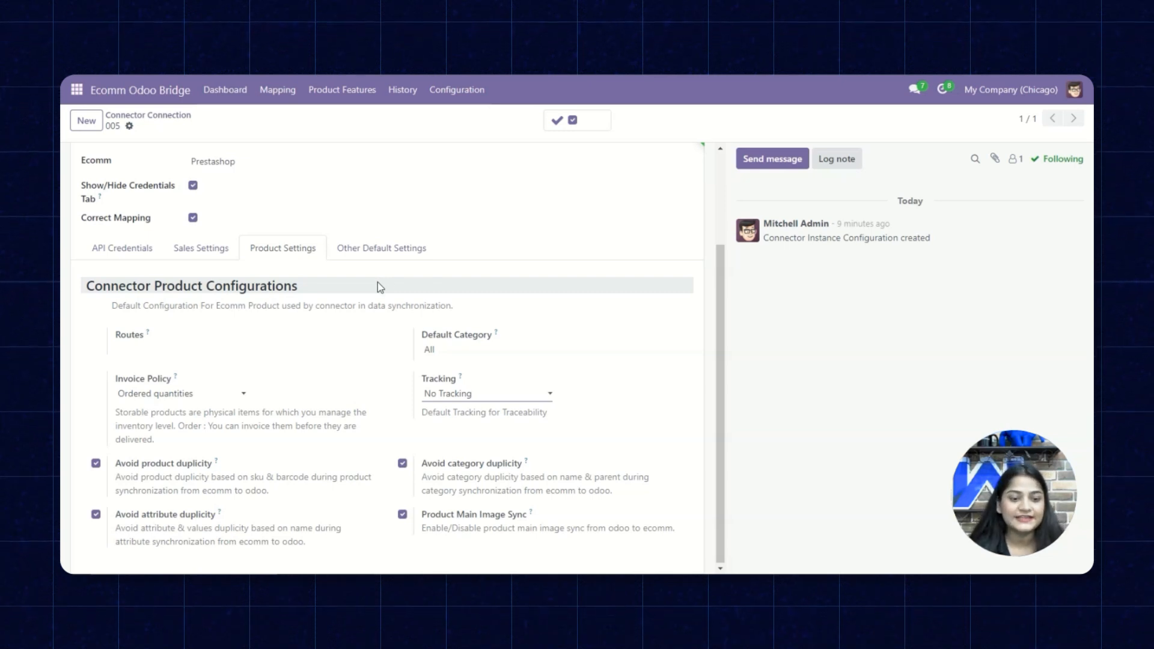
pyautogui.click(380, 262)
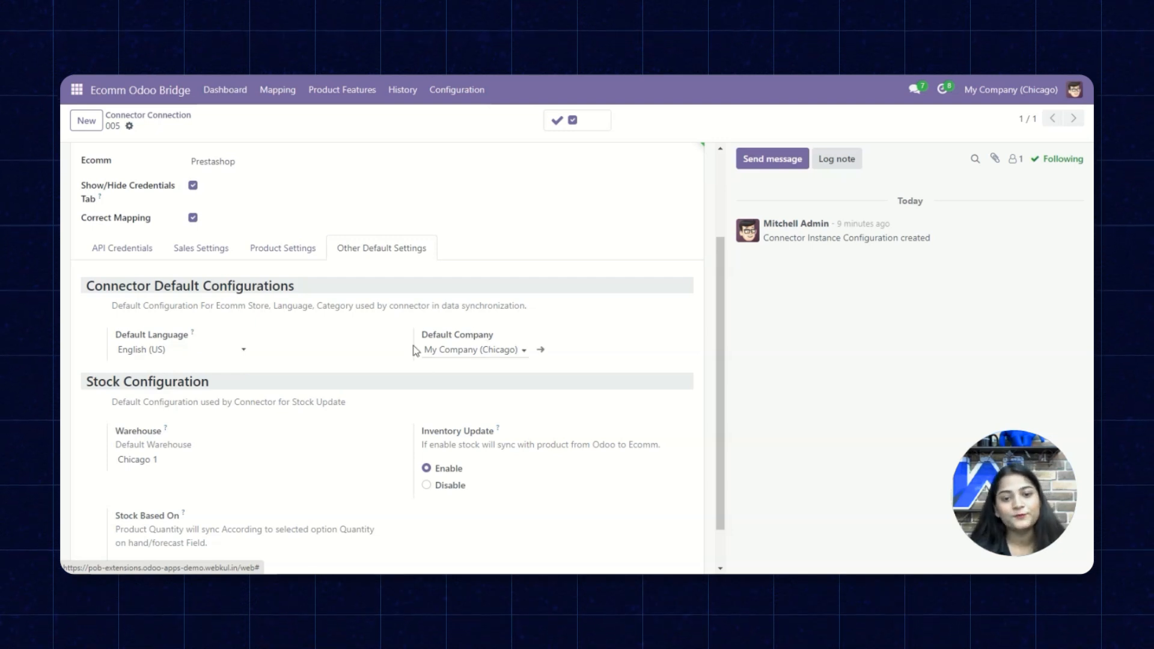
pyautogui.click(170, 351)
pyautogui.click(182, 376)
pyautogui.click(449, 351)
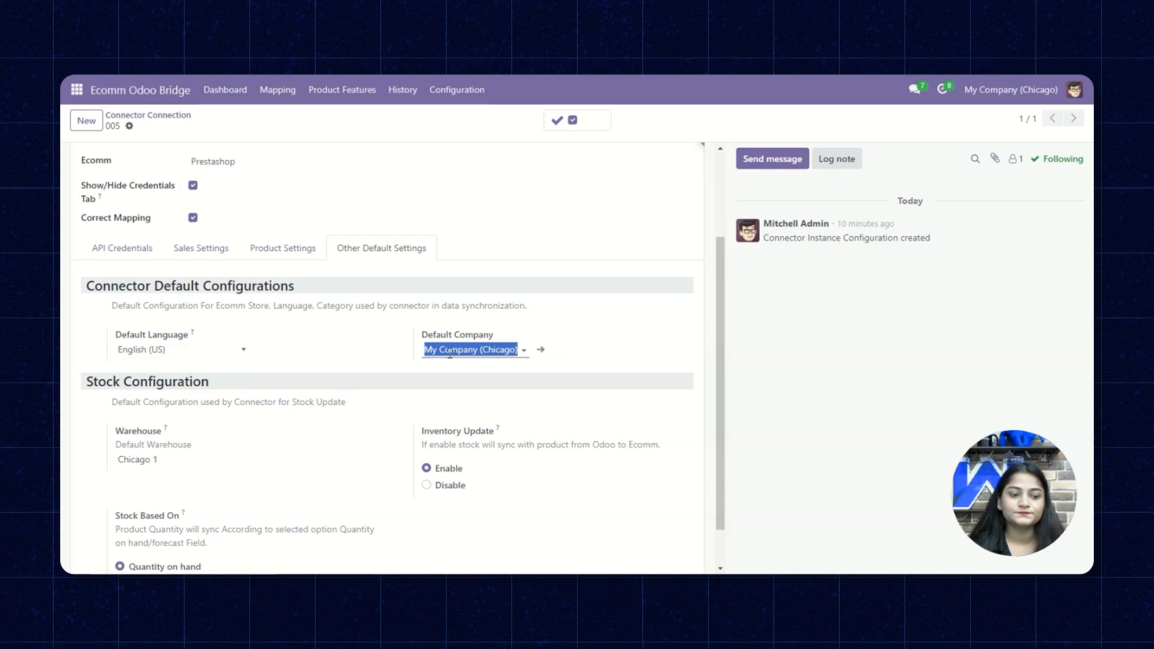
pyautogui.scroll(-1, 230, 430)
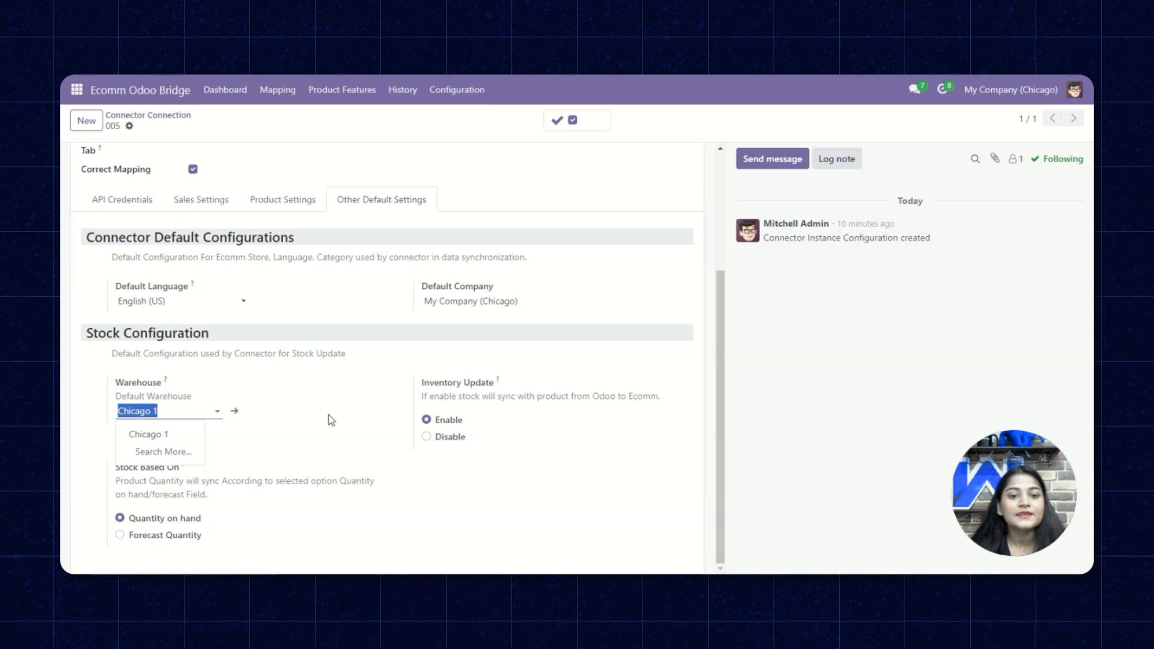
pyautogui.scroll(3, 331, 419)
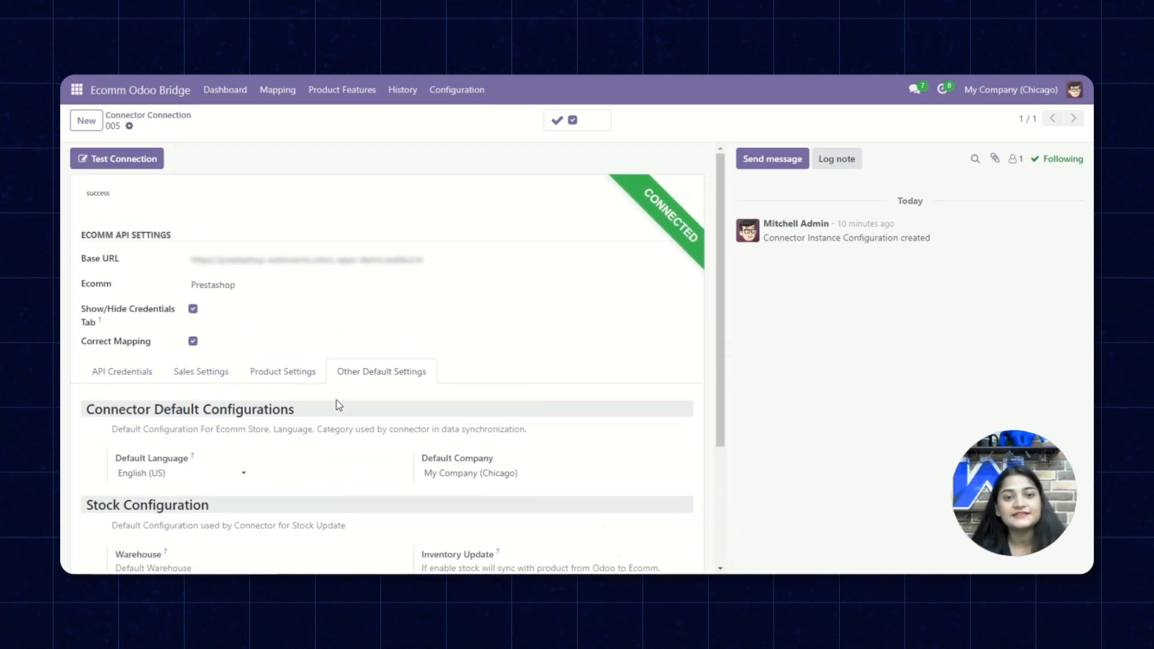